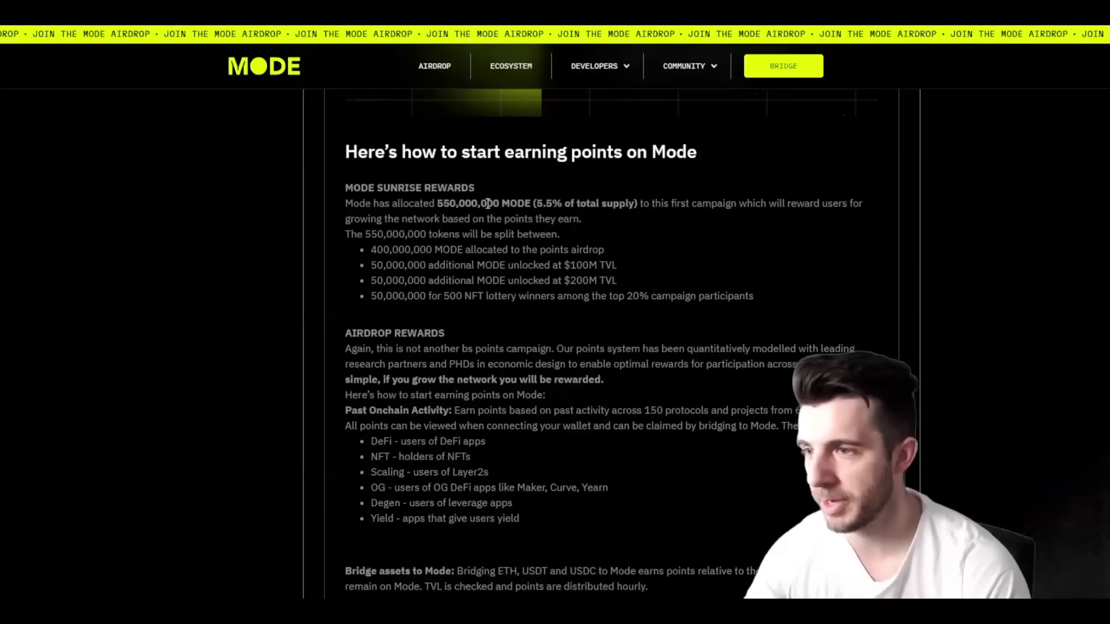
- Scroll the airdrop article down to the bridging, invite, ecosystem apps and quests sections
{"action": "scroll", "coordinate": [488, 203], "scroll_direction": "down", "scroll_amount": 1}
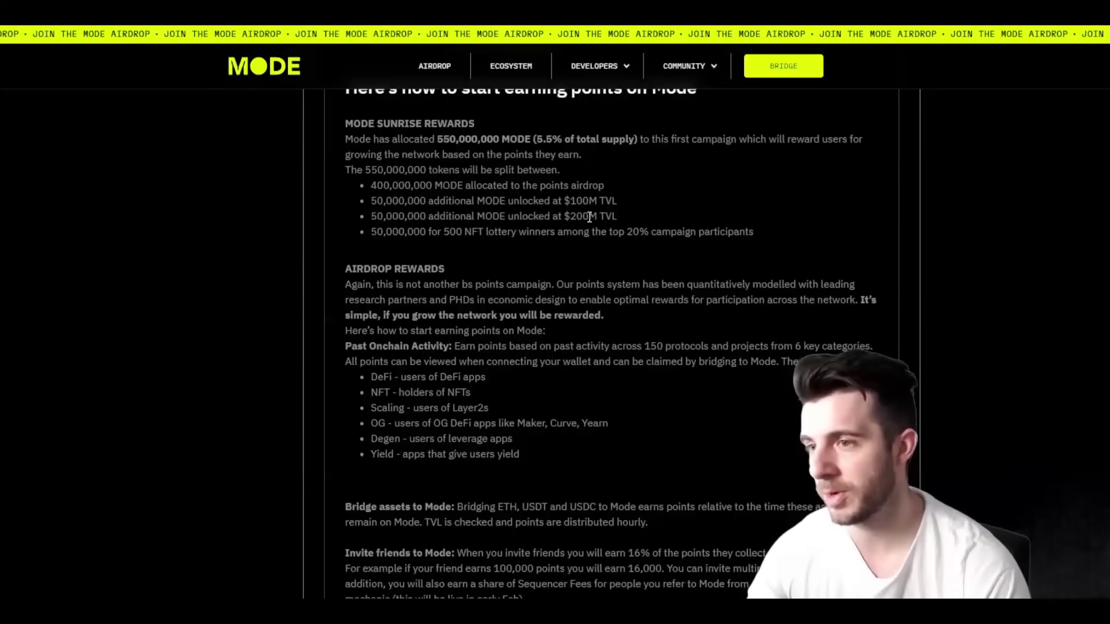
{"action": "scroll", "coordinate": [461, 216], "scroll_direction": "down", "scroll_amount": 1}
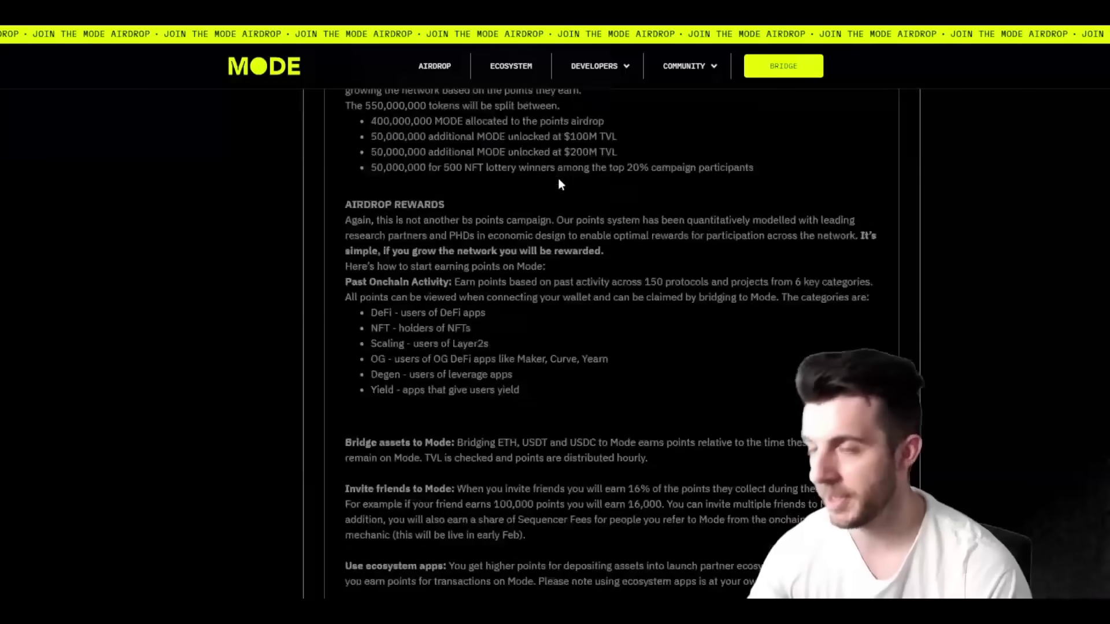
{"action": "scroll", "coordinate": [557, 178], "scroll_direction": "up", "scroll_amount": 1}
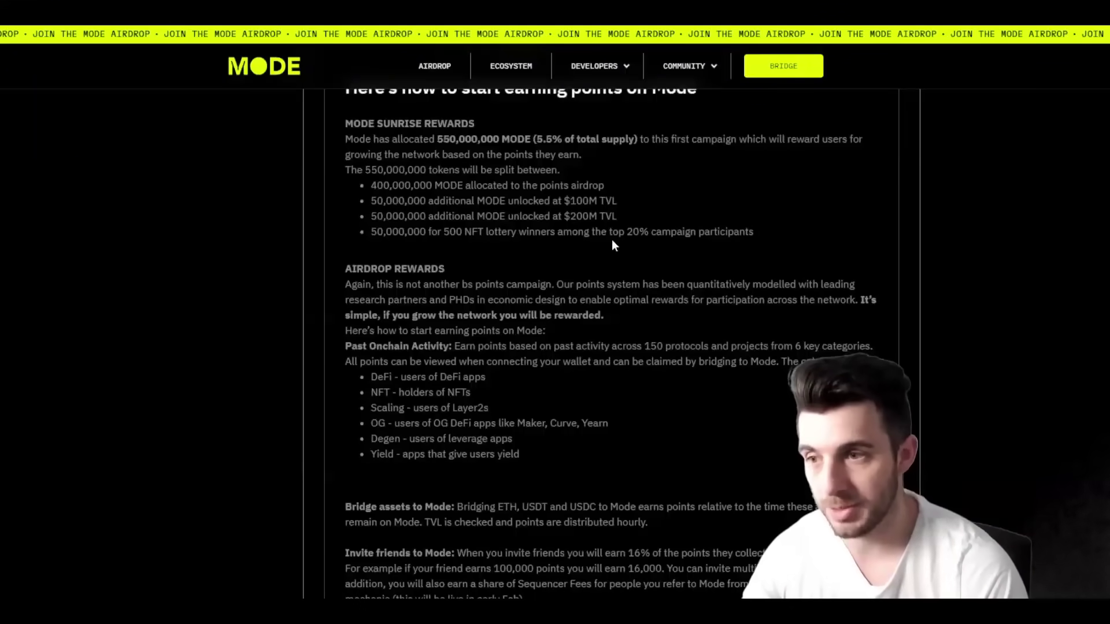
{"action": "scroll", "coordinate": [568, 236], "scroll_direction": "down", "scroll_amount": 1}
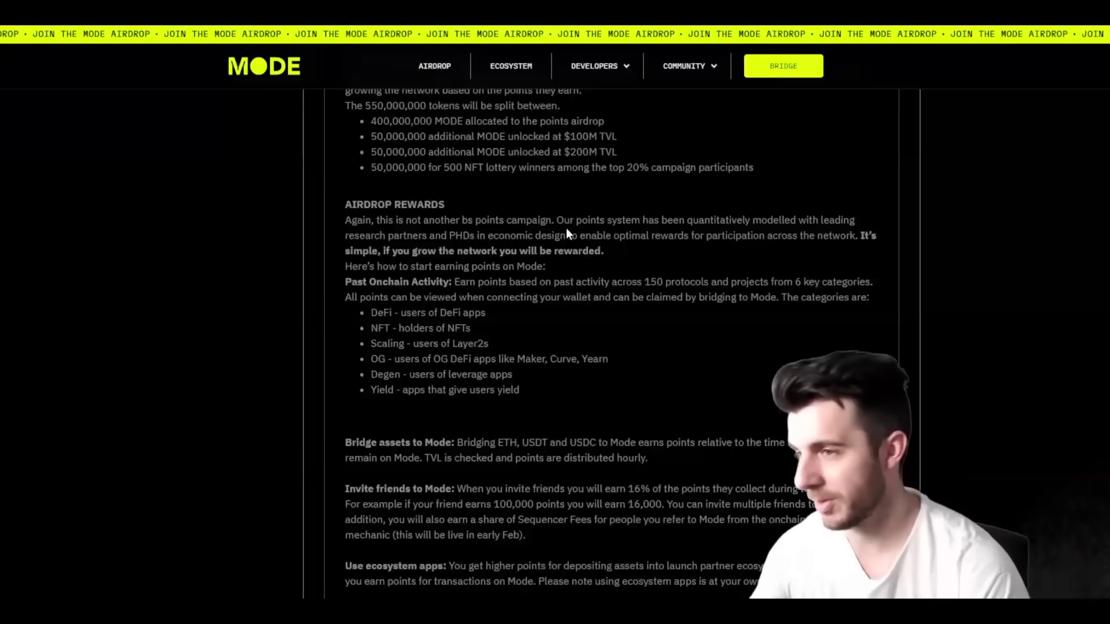
{"action": "scroll", "coordinate": [566, 230], "scroll_direction": "down", "scroll_amount": 1}
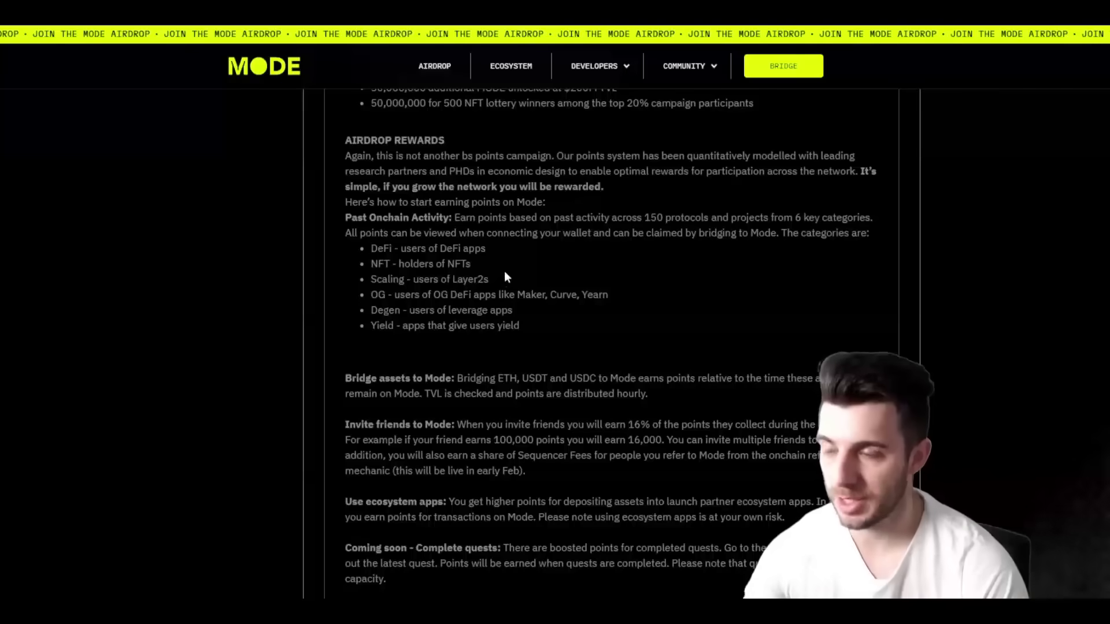
{"action": "scroll", "coordinate": [463, 273], "scroll_direction": "down", "scroll_amount": 1}
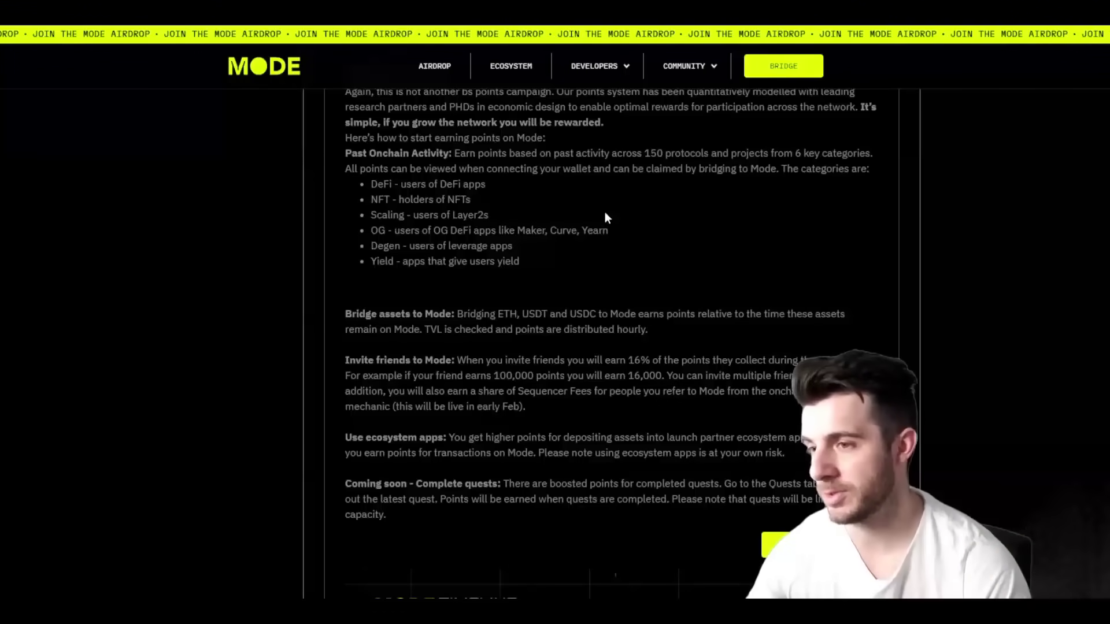
{"action": "scroll", "coordinate": [560, 255], "scroll_direction": "down", "scroll_amount": 1}
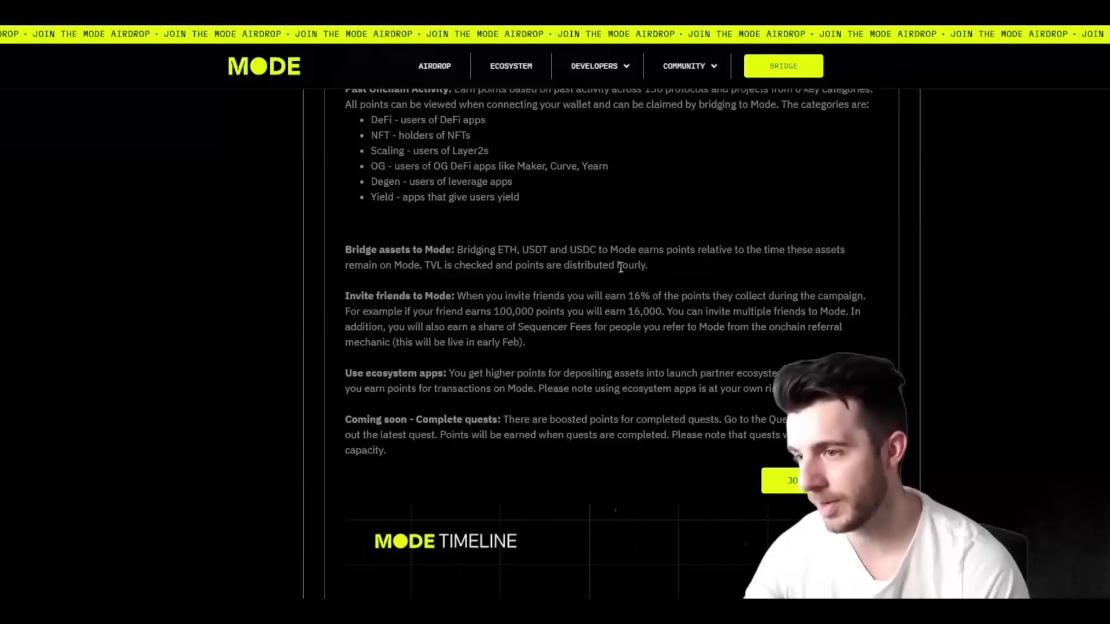
- Scroll to the Mode Timeline and the 'How to earn more points' ecosystem apps list
{"action": "scroll", "coordinate": [463, 249], "scroll_direction": "down", "scroll_amount": 1}
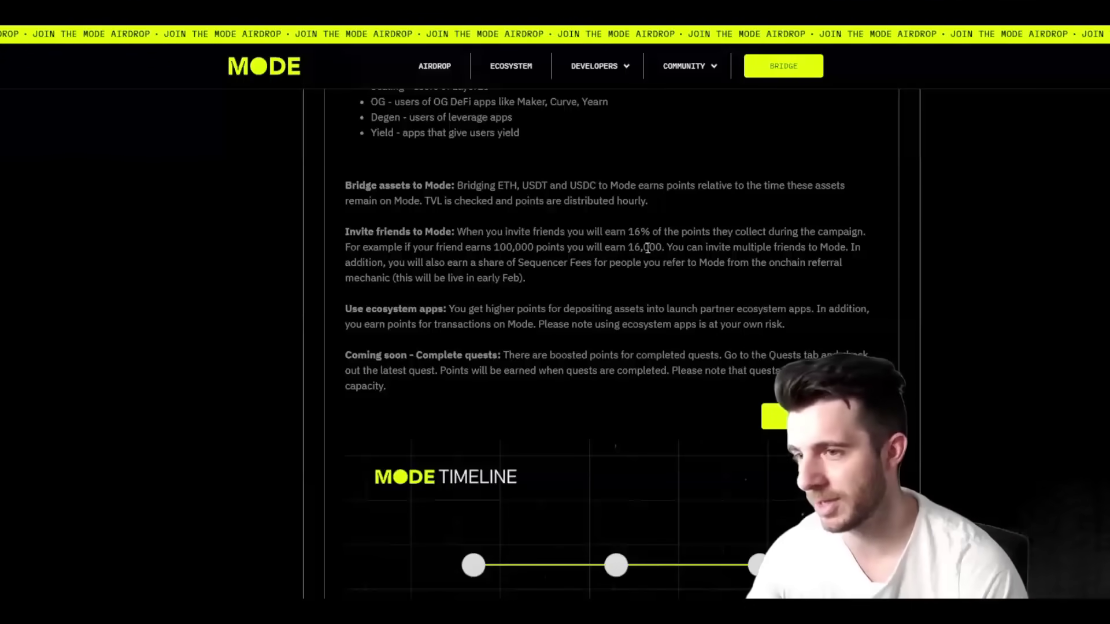
{"action": "scroll", "coordinate": [459, 262], "scroll_direction": "down", "scroll_amount": 1}
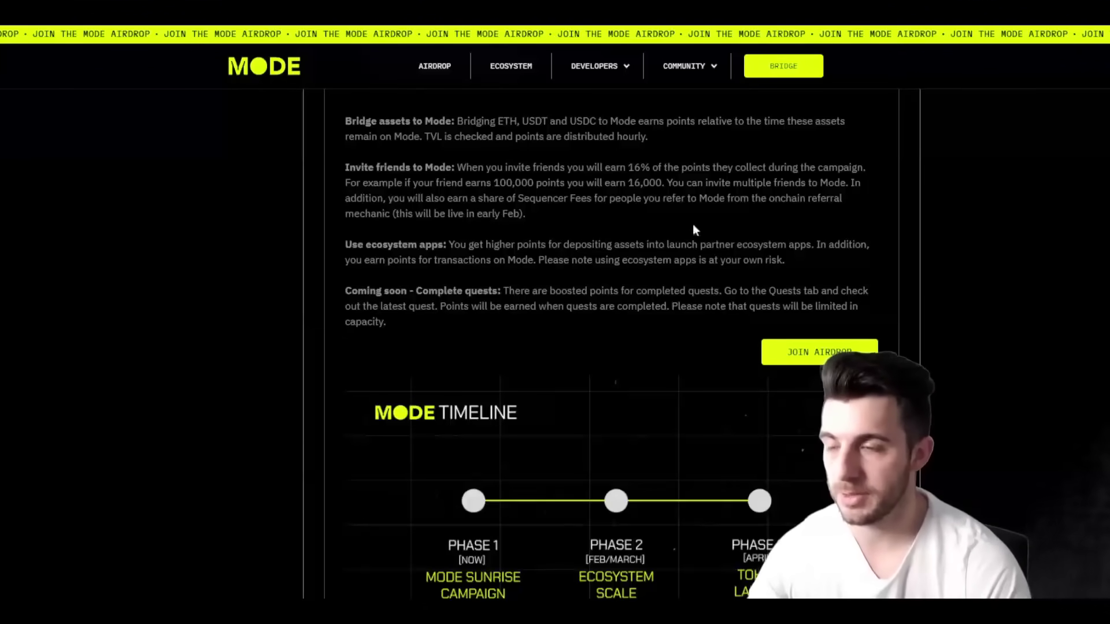
{"action": "scroll", "coordinate": [494, 242], "scroll_direction": "down", "scroll_amount": 1}
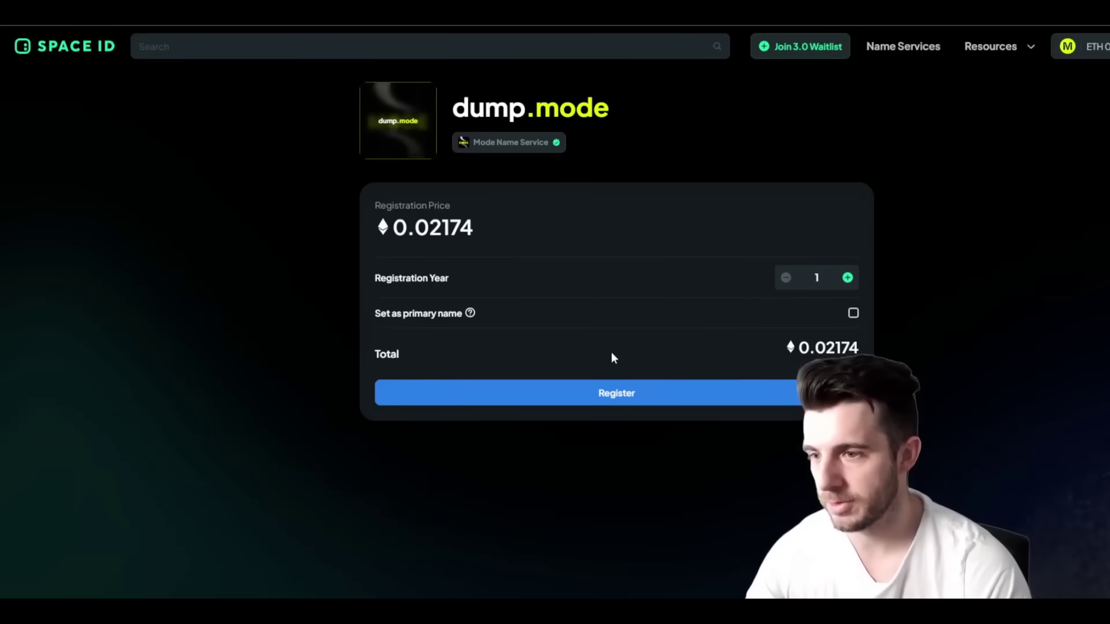
- Submit the one-year dump.mode registration priced at 0.02174 ETH
{"action": "left_click", "coordinate": [652, 397]}
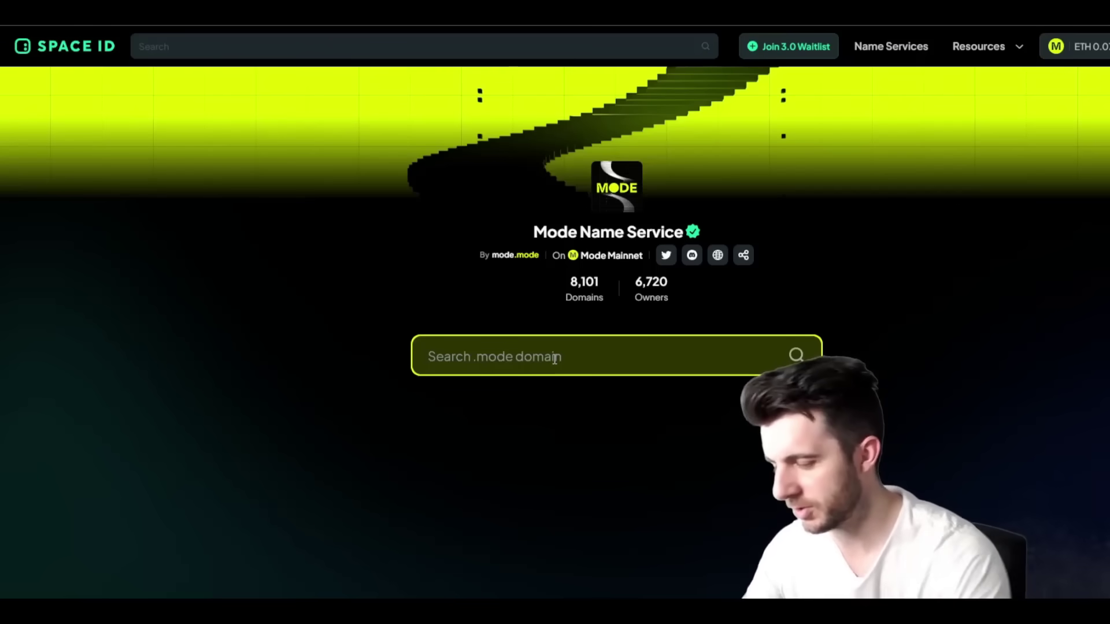
- Find uniswap.mode taken, then register the available propropro.mode domain instead
{"action": "type", "text": "uniswap"}
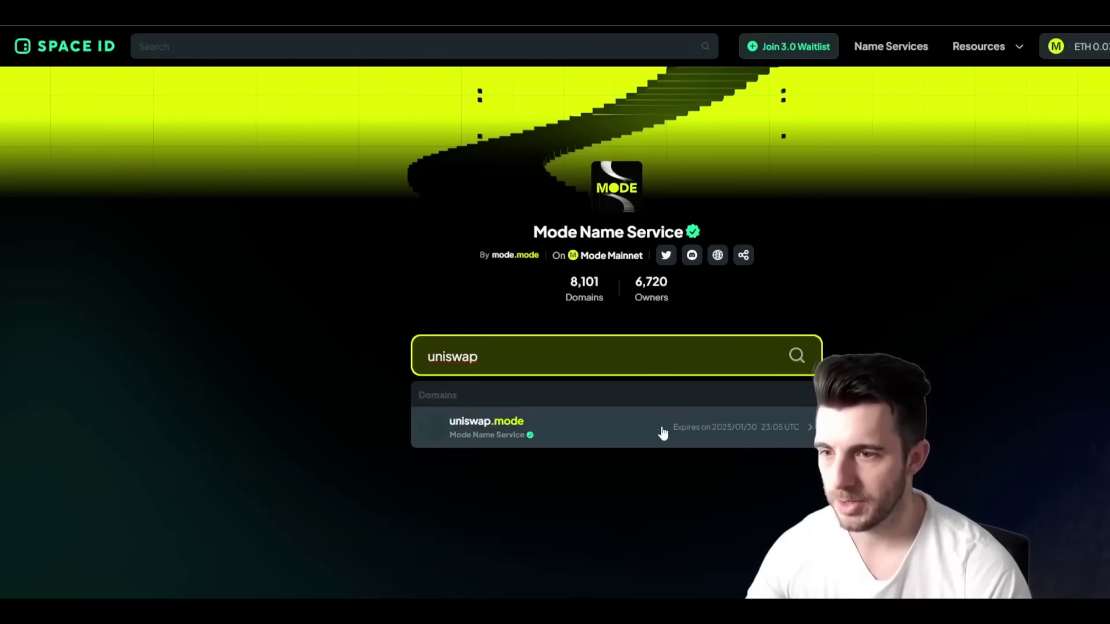
{"action": "double_click", "coordinate": [509, 337]}
{"action": "key", "text": "BackSpace"}
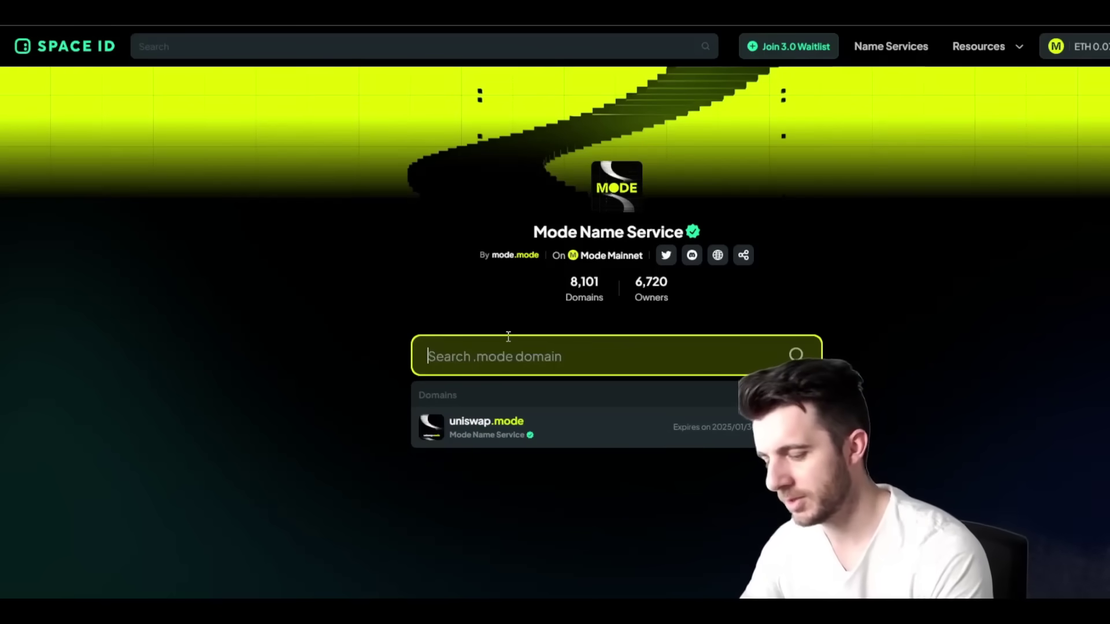
{"action": "type", "text": "propropro"}
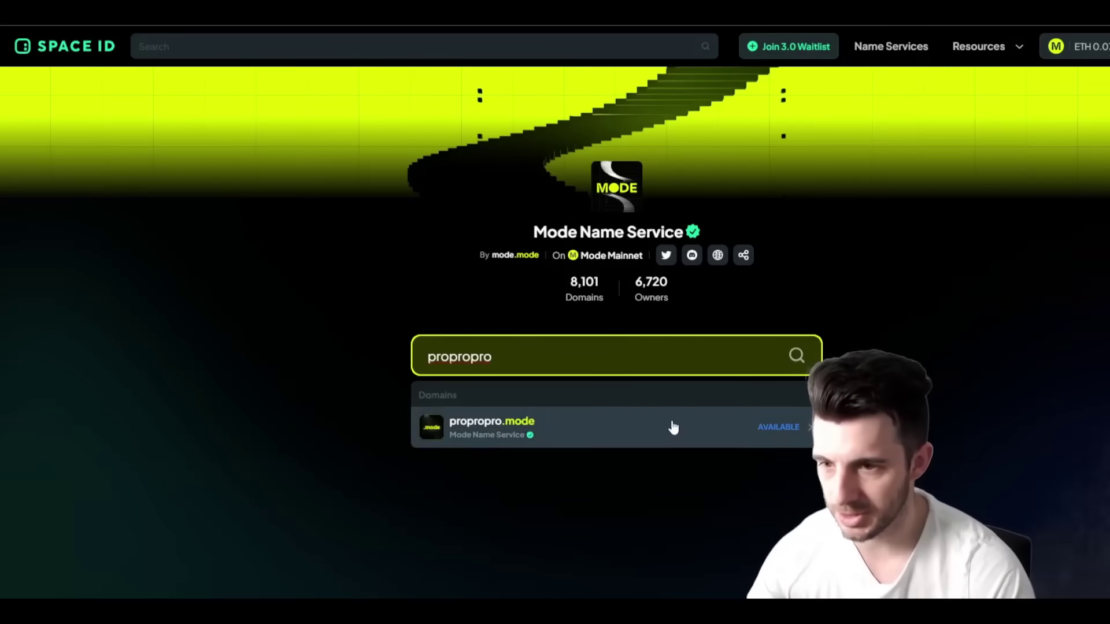
{"action": "left_click", "coordinate": [674, 427]}
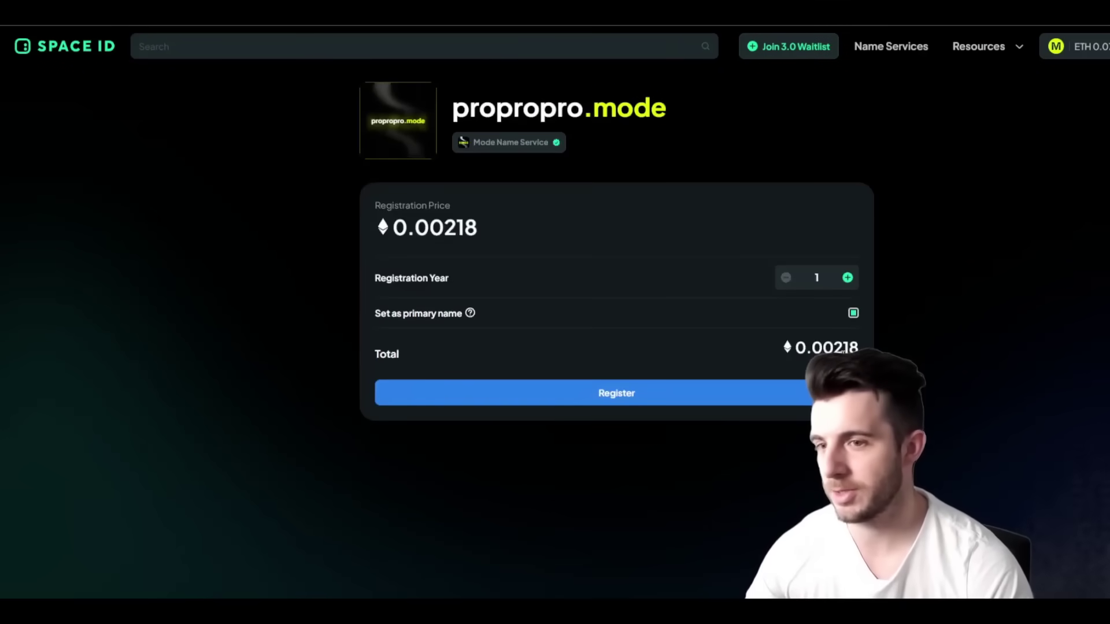
{"action": "left_click", "coordinate": [713, 388]}
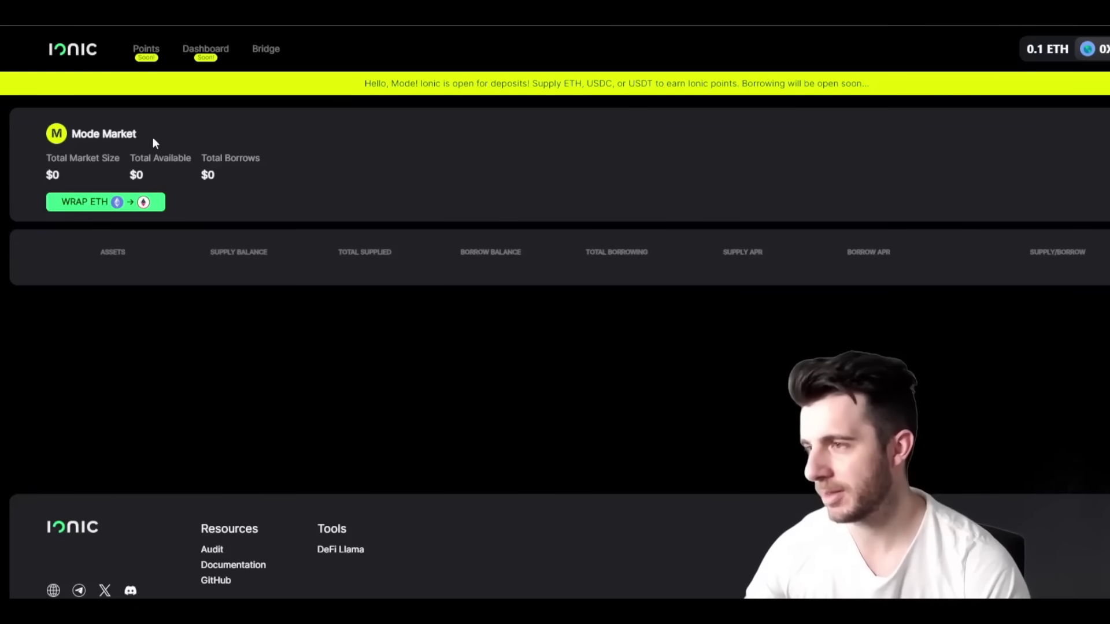
- Wrap 0.01 ETH into WETH on Ionic and close the wrap dialog
{"action": "left_click", "coordinate": [107, 201]}
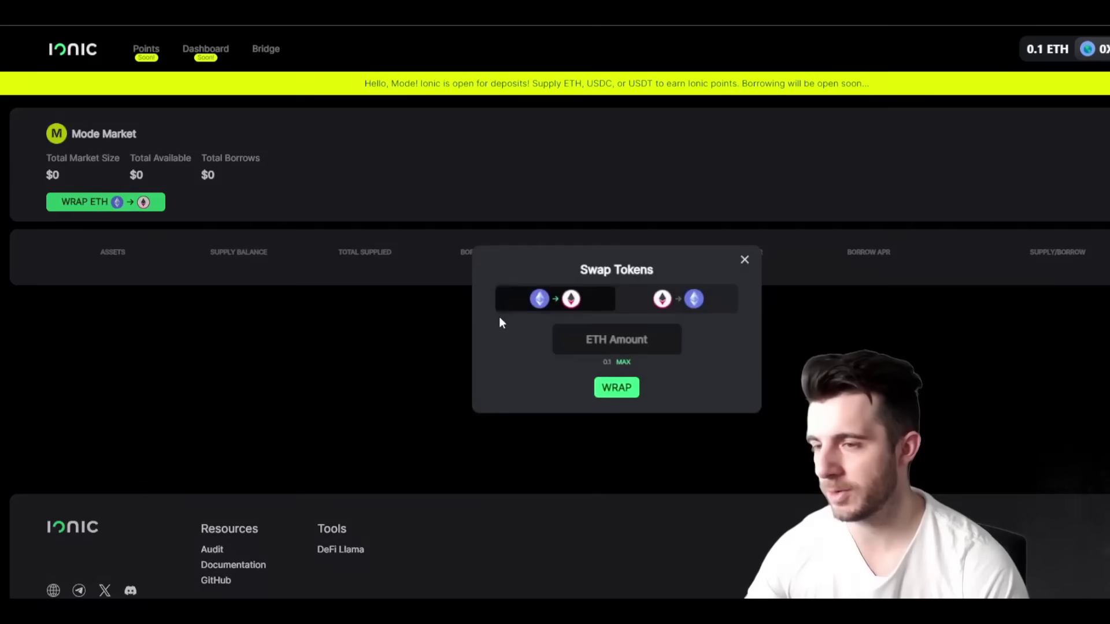
{"action": "type", "text": "0.0"}
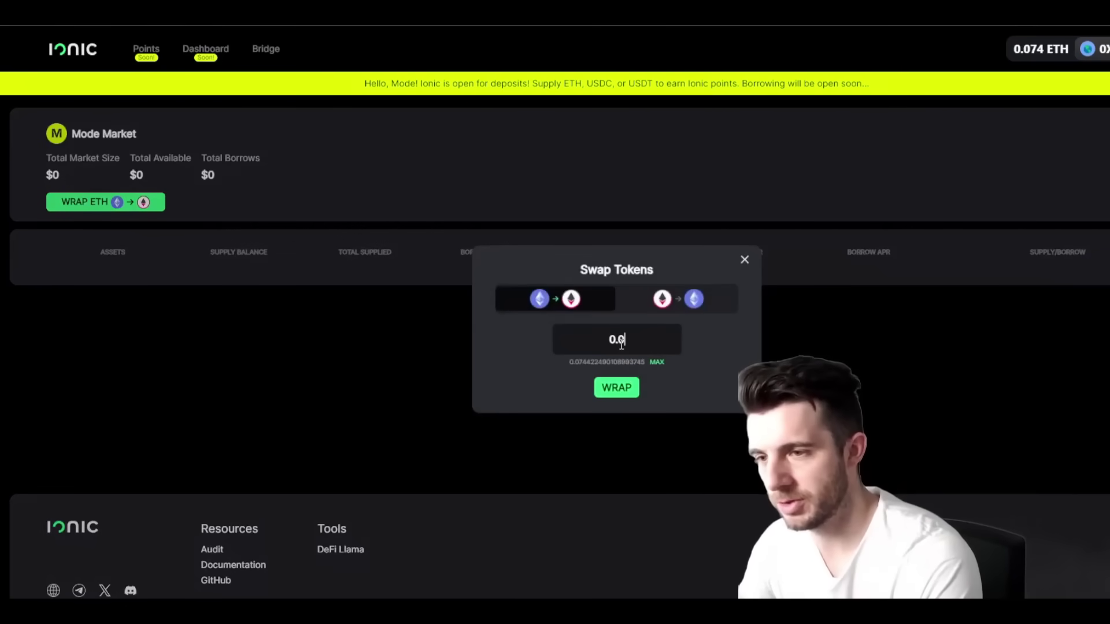
{"action": "type", "text": "1"}
{"action": "left_click", "coordinate": [616, 387]}
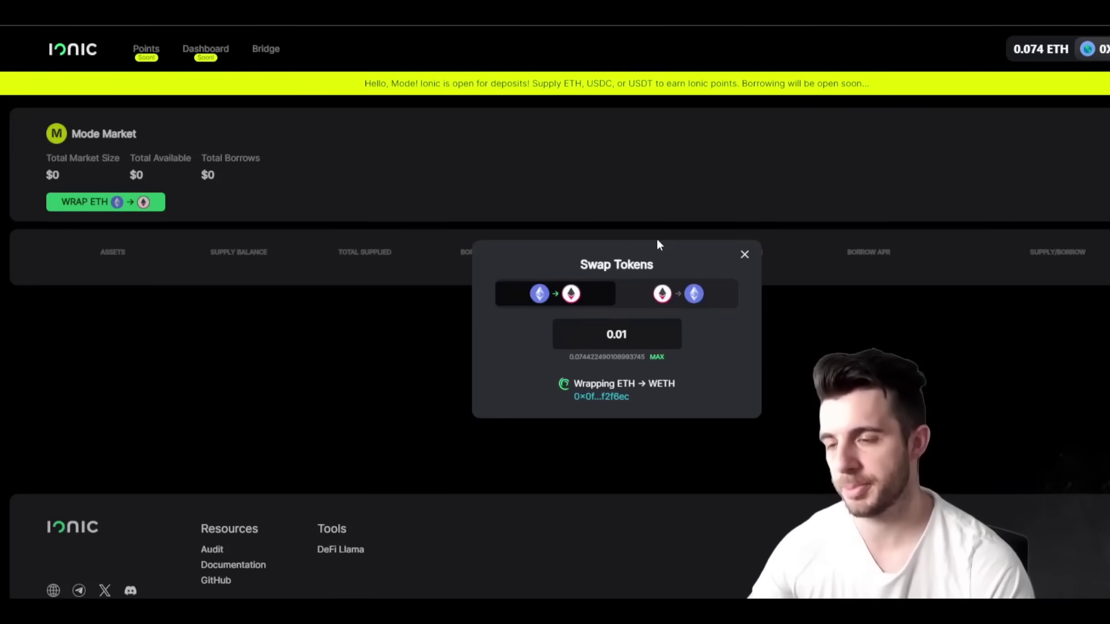
{"action": "left_click", "coordinate": [615, 408]}
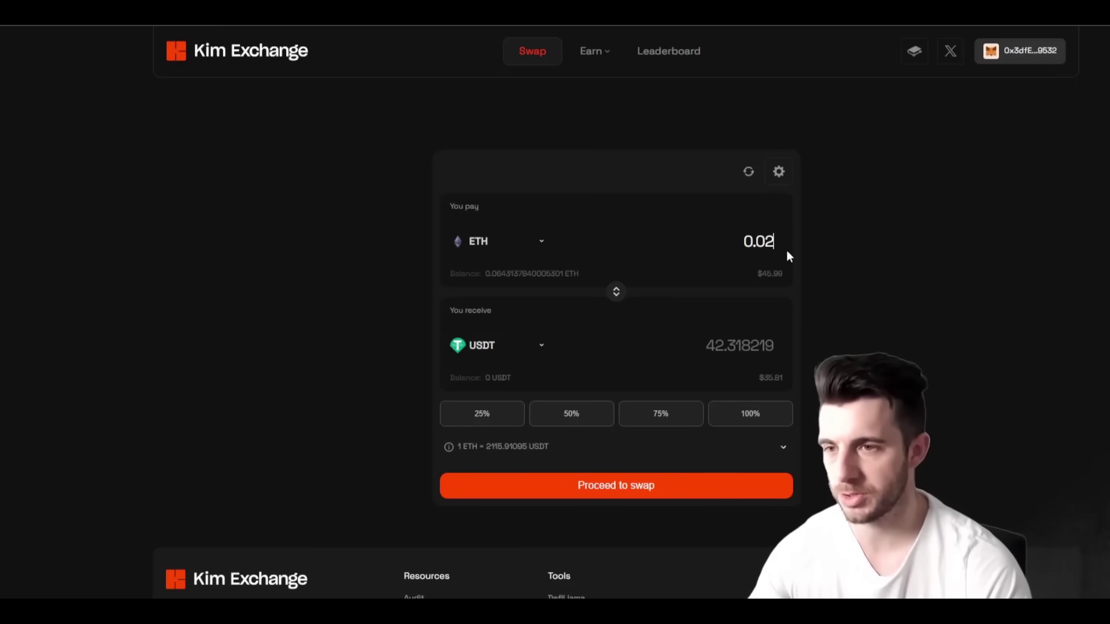
- Enter 0.02 ETH to pay and submit the swap for about 42.32 USDT
{"action": "left_click", "coordinate": [770, 245]}
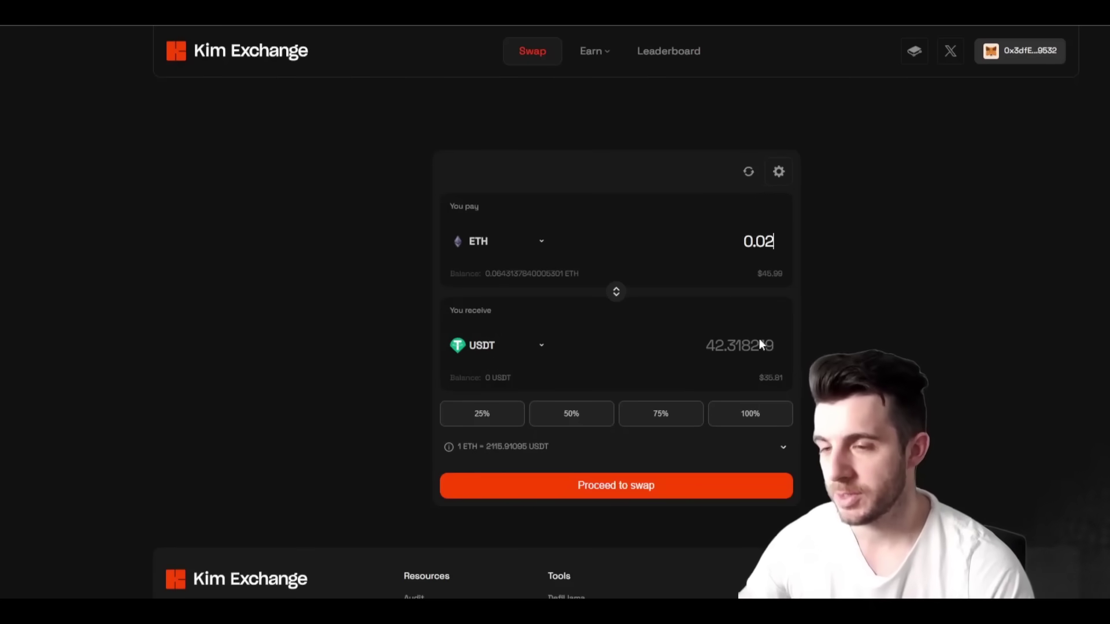
{"action": "left_click", "coordinate": [632, 491]}
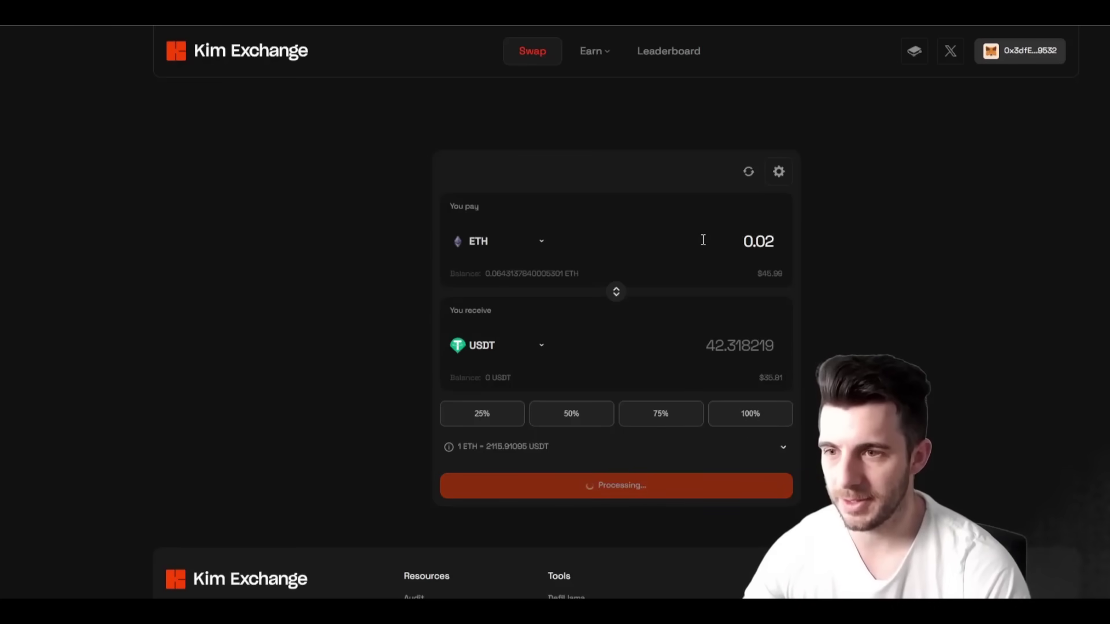